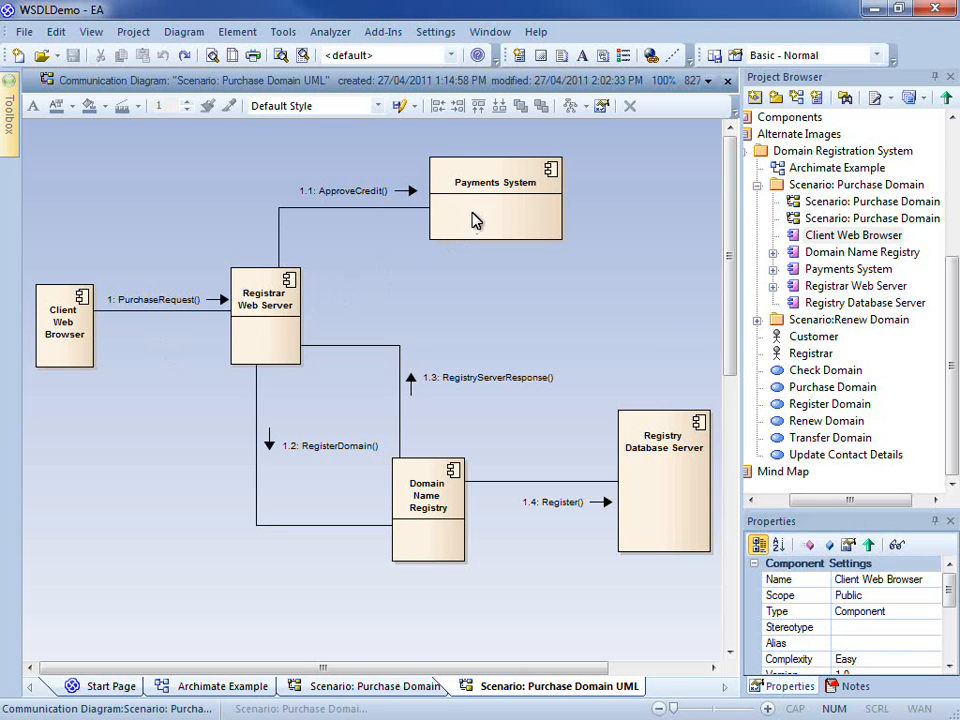
# - Check the Payments System component in the UML diagram and compare it with the image-based Scenario: Purchase Domain diagram
pyautogui.click(489, 238)
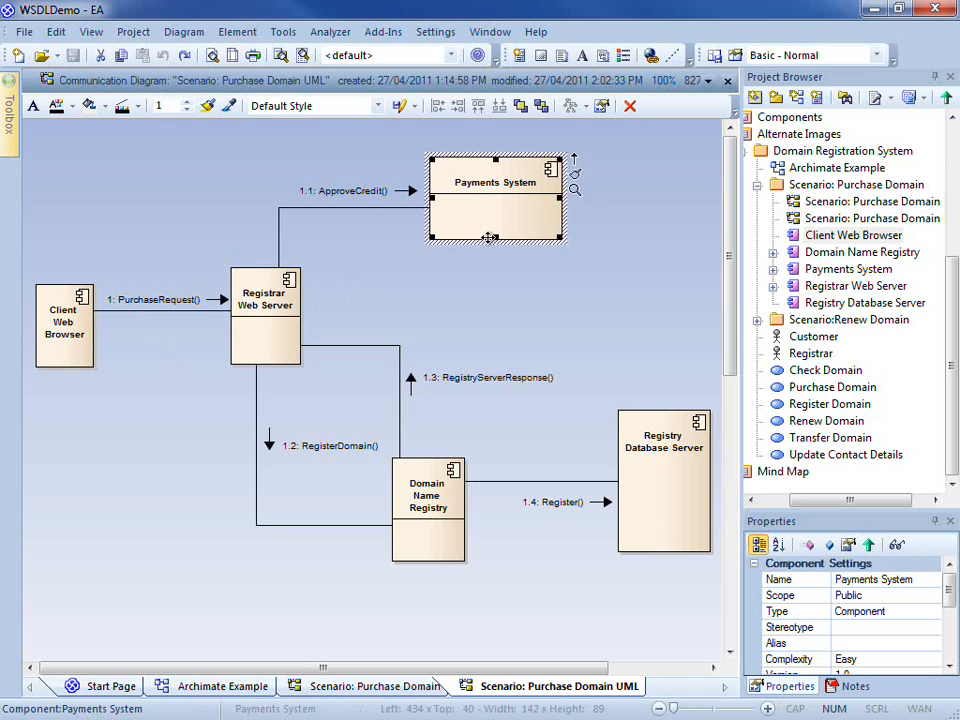
pyautogui.click(478, 306)
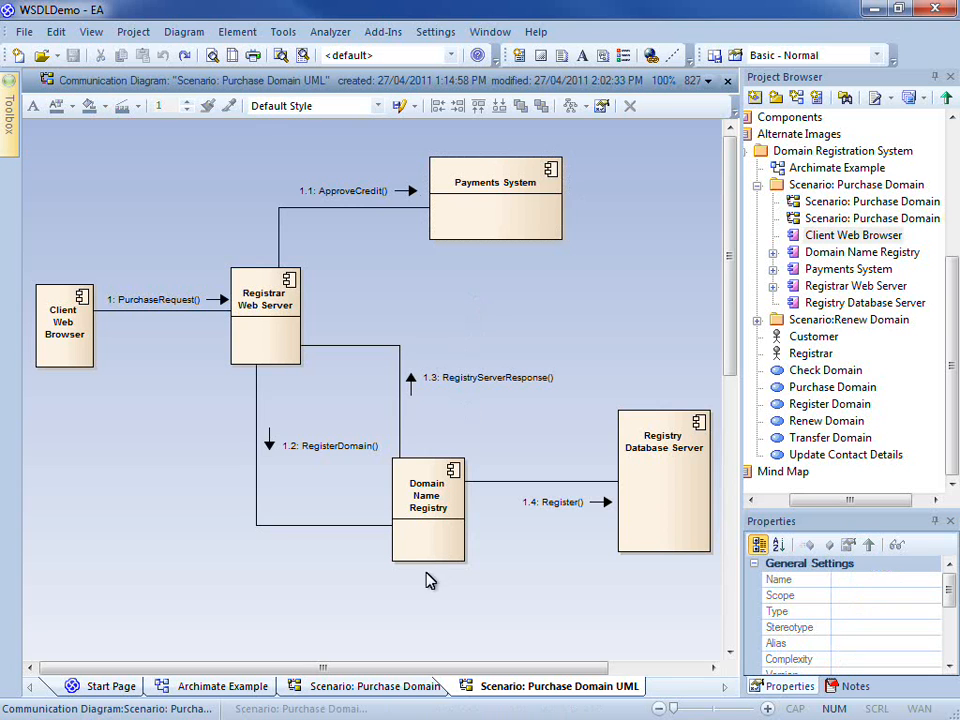
pyautogui.click(391, 690)
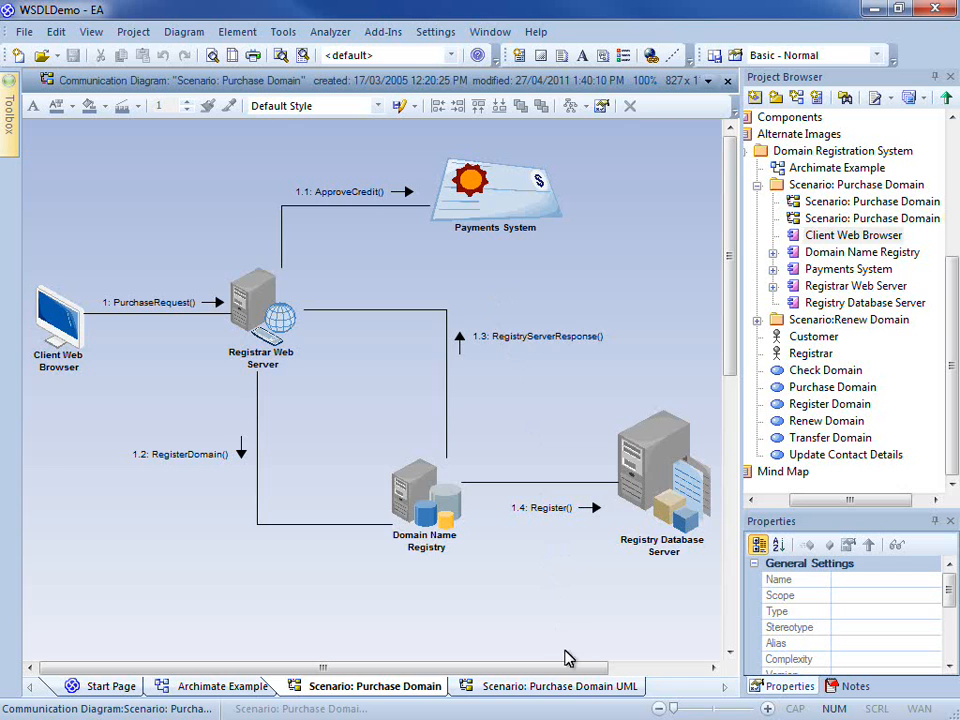
# - In the Scenario: Purchase Domain UML diagram, assign the Accounting metafile as the alternate image of the Payments System component
pyautogui.click(578, 697)
pyautogui.click(495, 219)
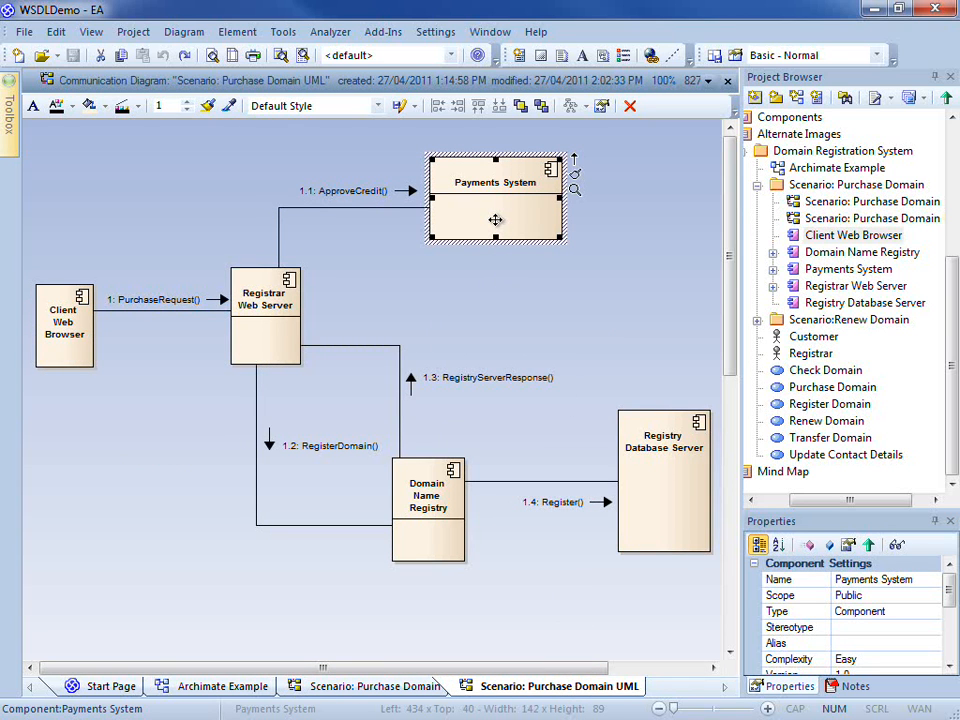
pyautogui.rightClick(496, 224)
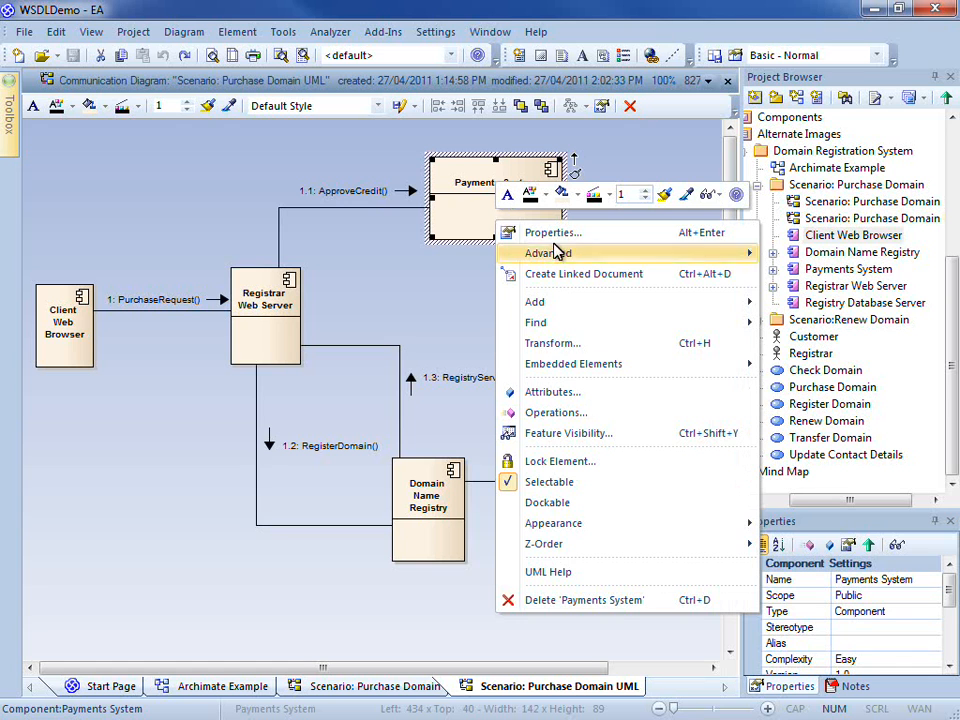
pyautogui.moveTo(615, 530)
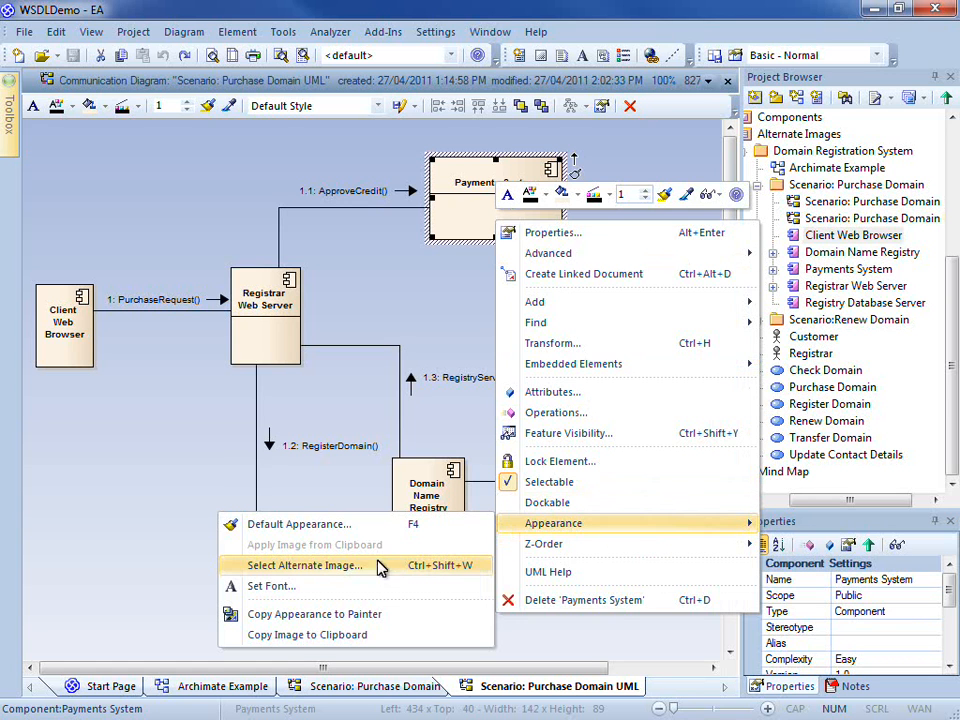
pyautogui.click(360, 566)
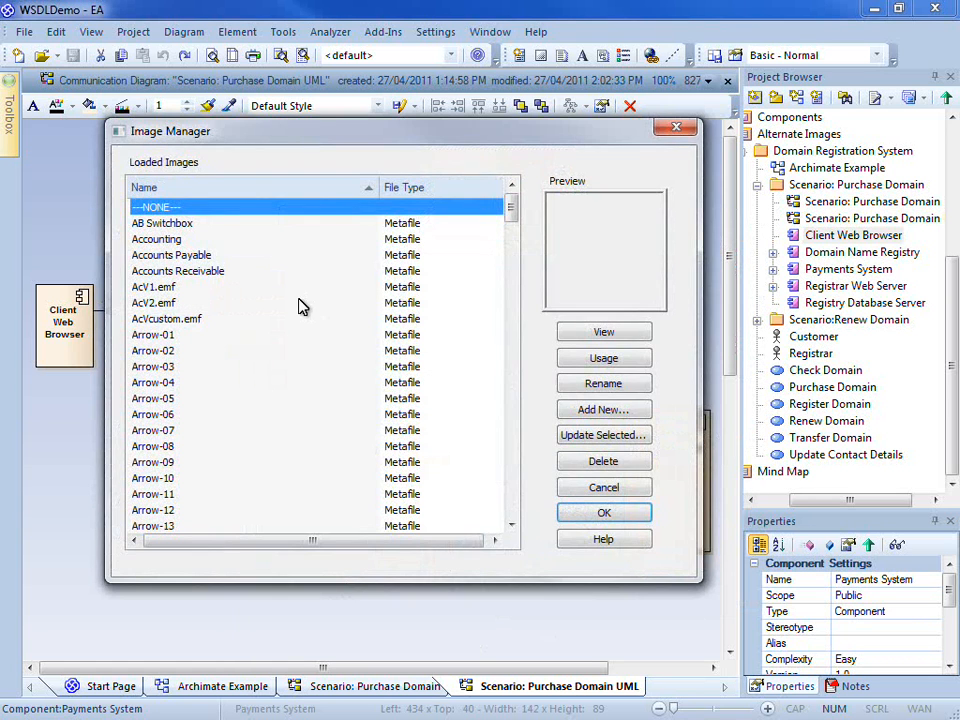
pyautogui.click(183, 238)
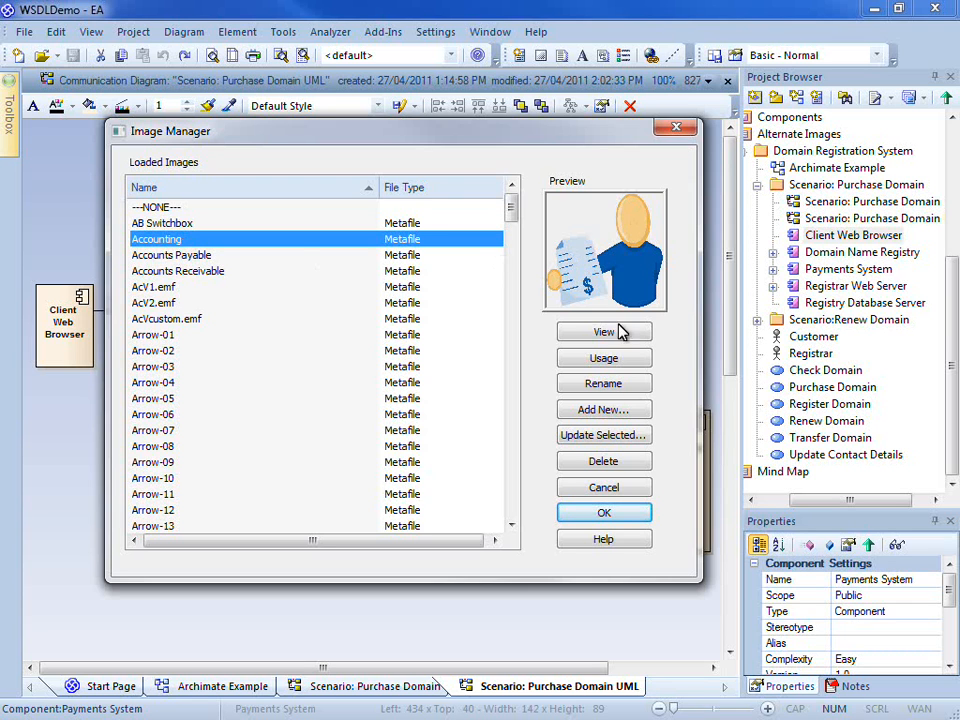
pyautogui.click(624, 519)
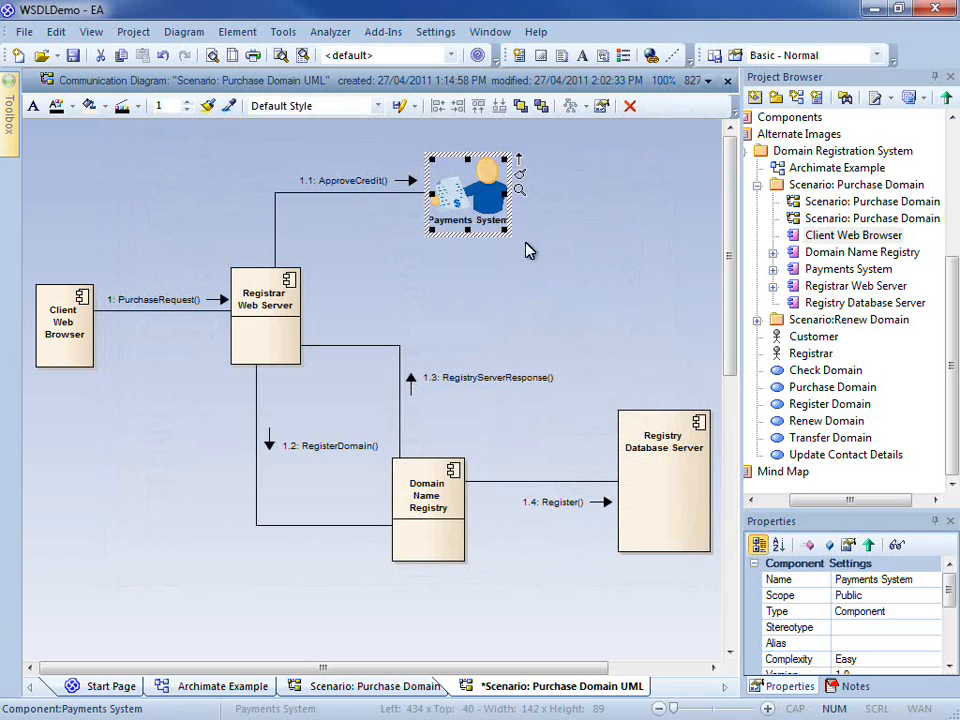
pyautogui.click(480, 286)
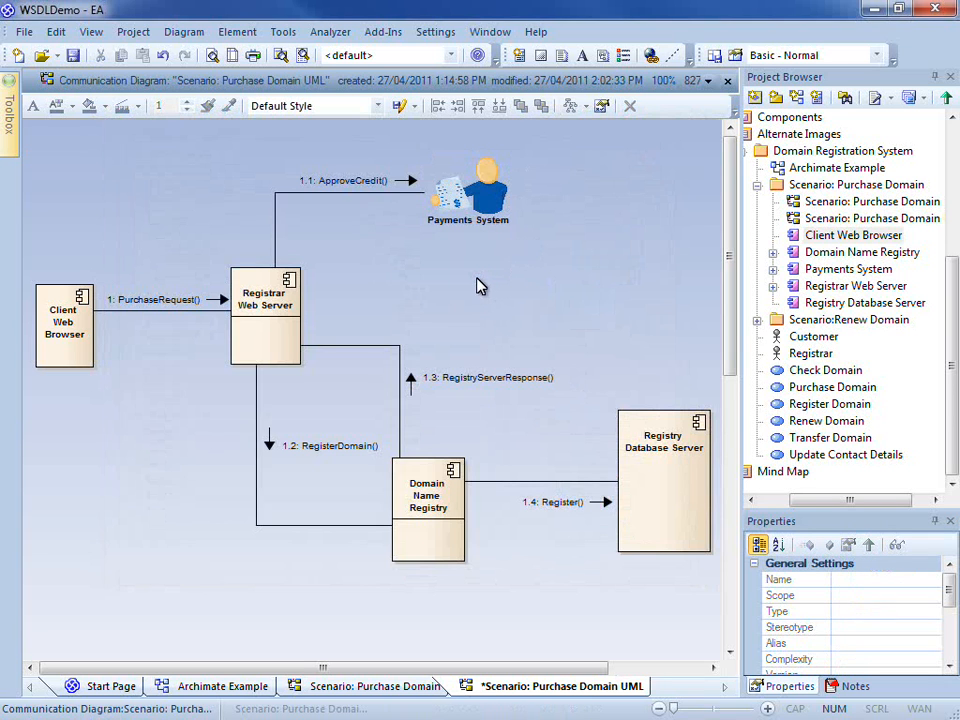
# - Review the Registrar Web Server component, and view the image-based Scenario: Purchase Domain diagram again
pyautogui.click(272, 322)
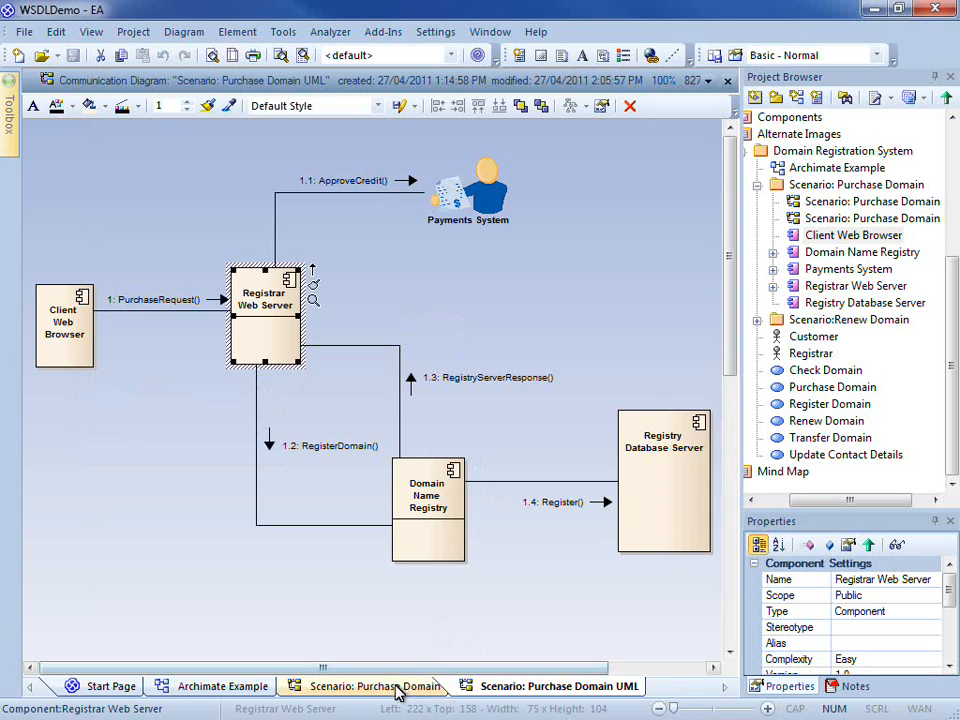
pyautogui.click(370, 686)
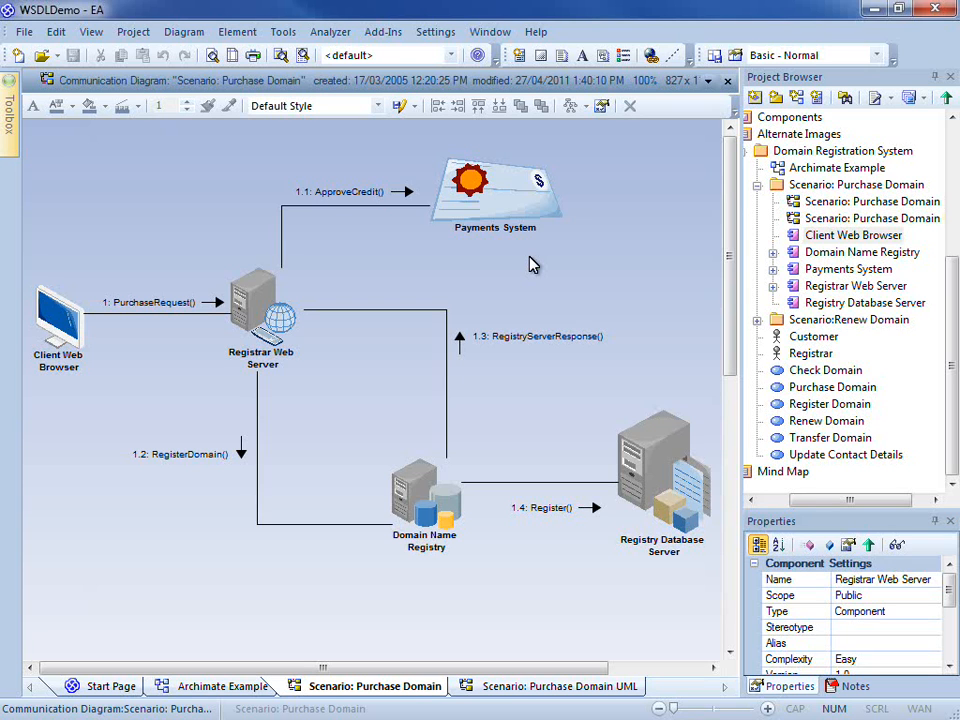
# - Open the Archimate Example diagram and add a Meaning element near the middle of the empty canvas
pyautogui.click(228, 687)
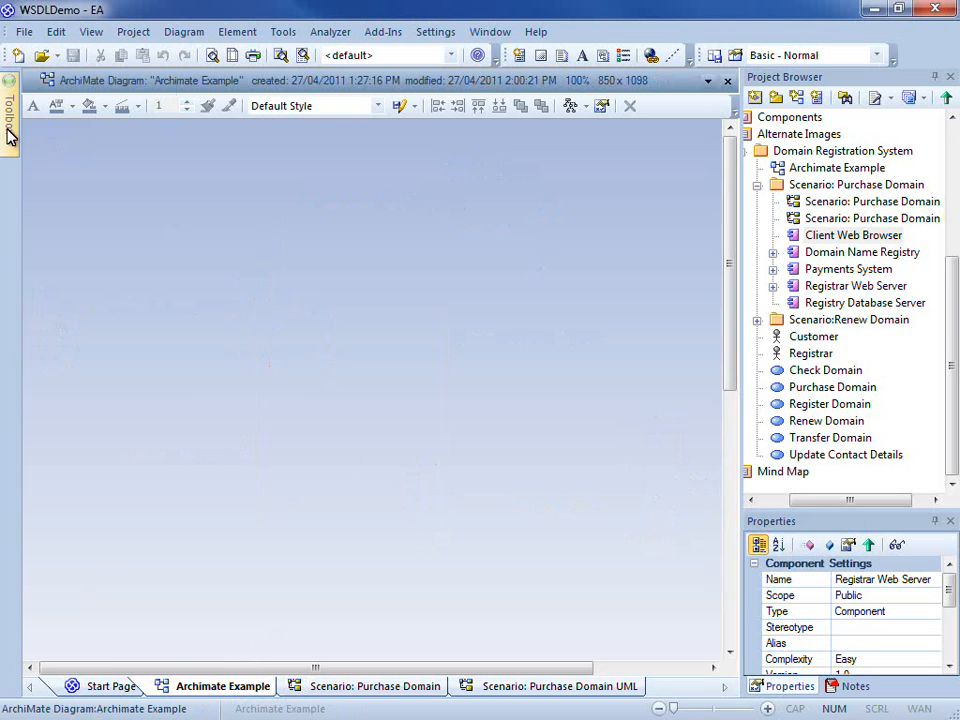
pyautogui.moveTo(9, 133)
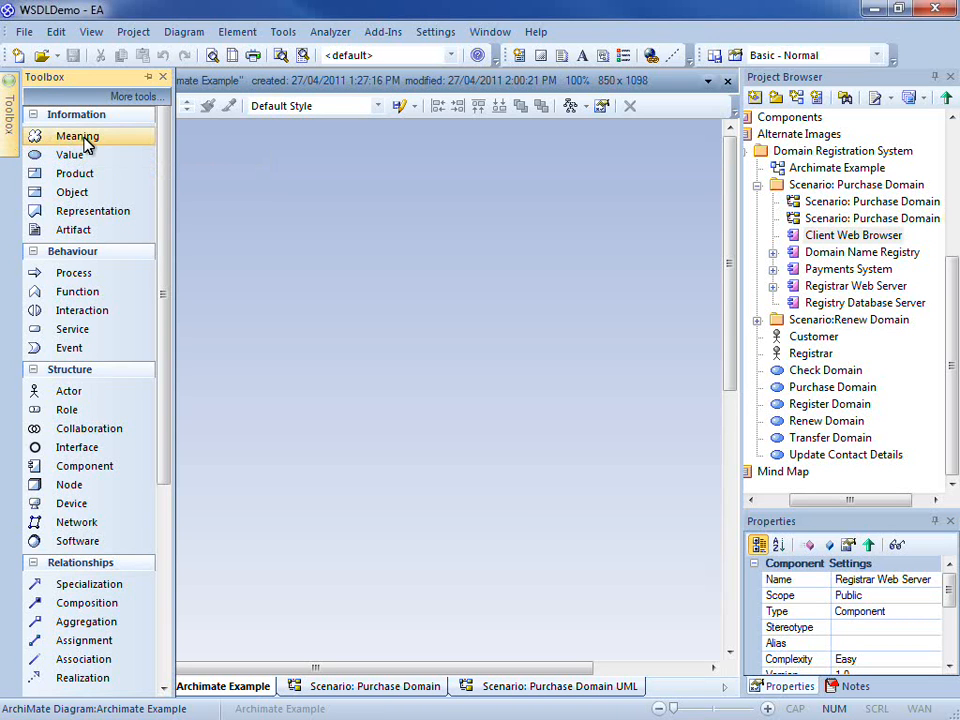
pyautogui.moveTo(85, 143); pyautogui.dragTo(421, 282)
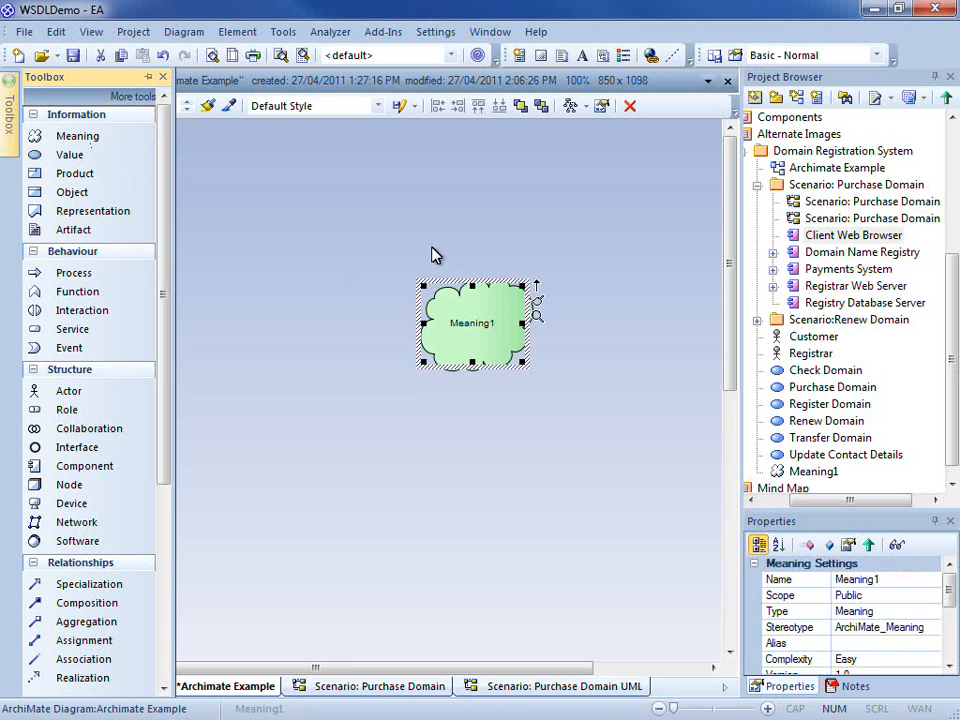
pyautogui.click(435, 254)
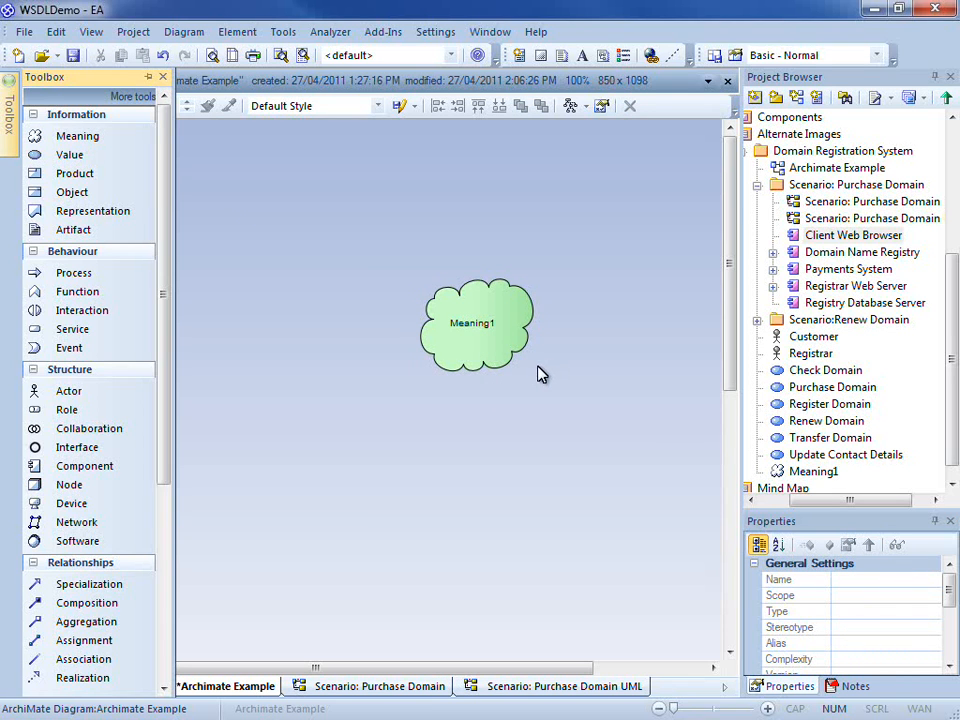
pyautogui.click(517, 370)
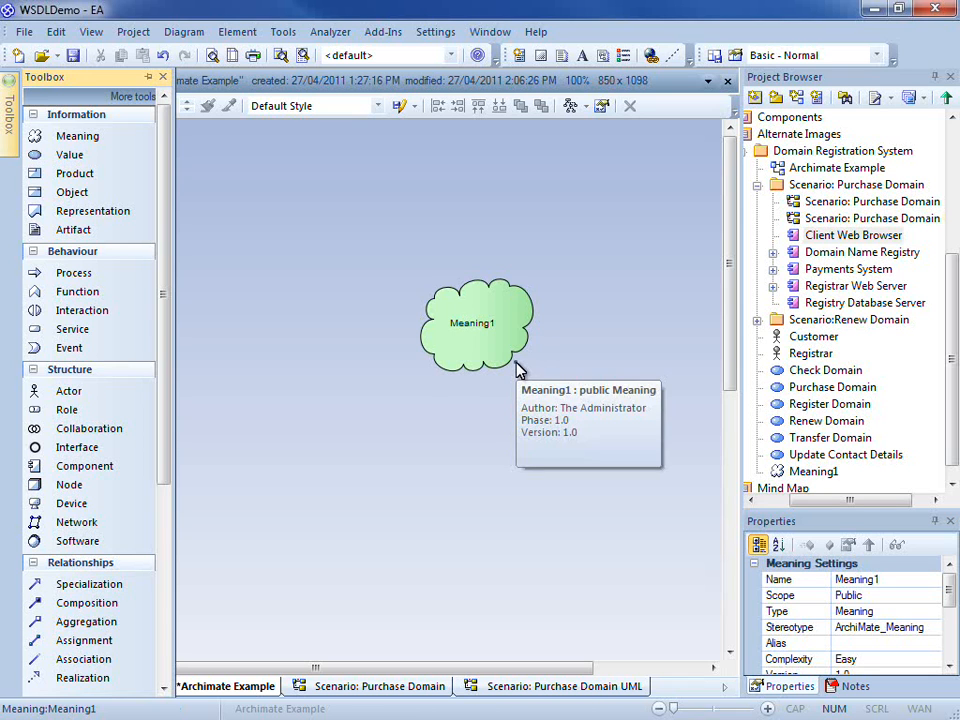
pyautogui.click(560, 374)
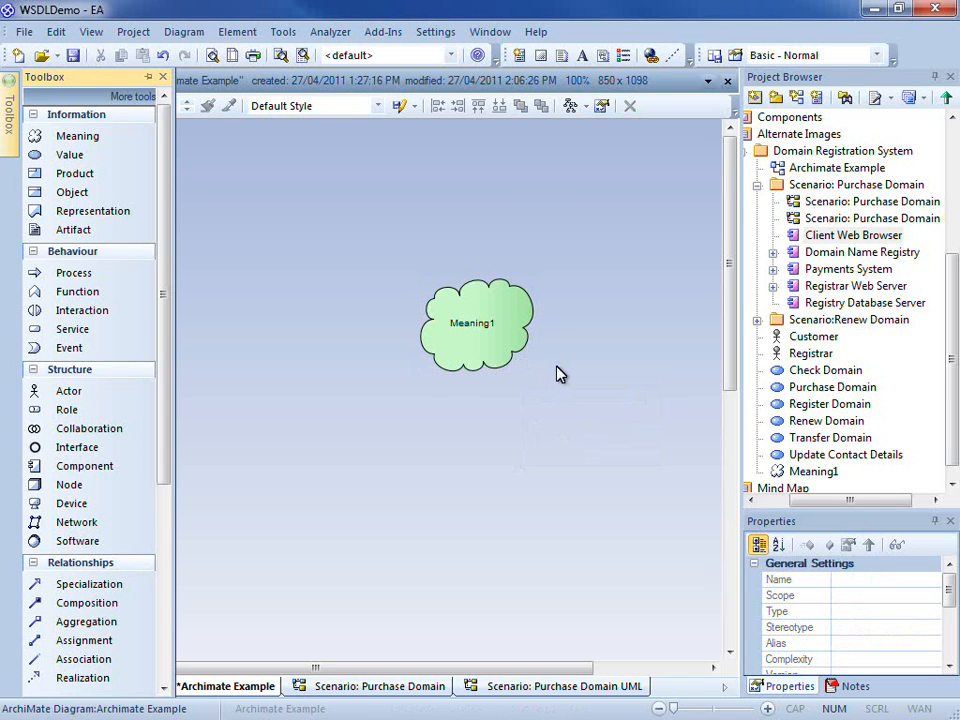
pyautogui.click(503, 307)
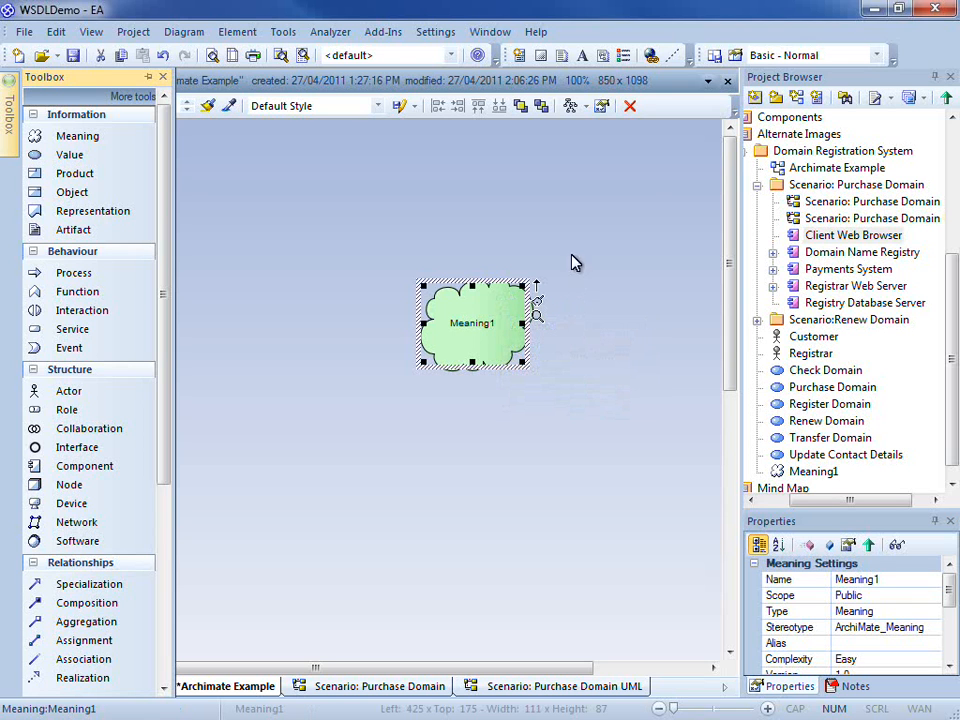
# - Examine the shape script that overrides the Activity stereotype's appearance in the UML Types settings, and leave without saving changes
pyautogui.click(447, 32)
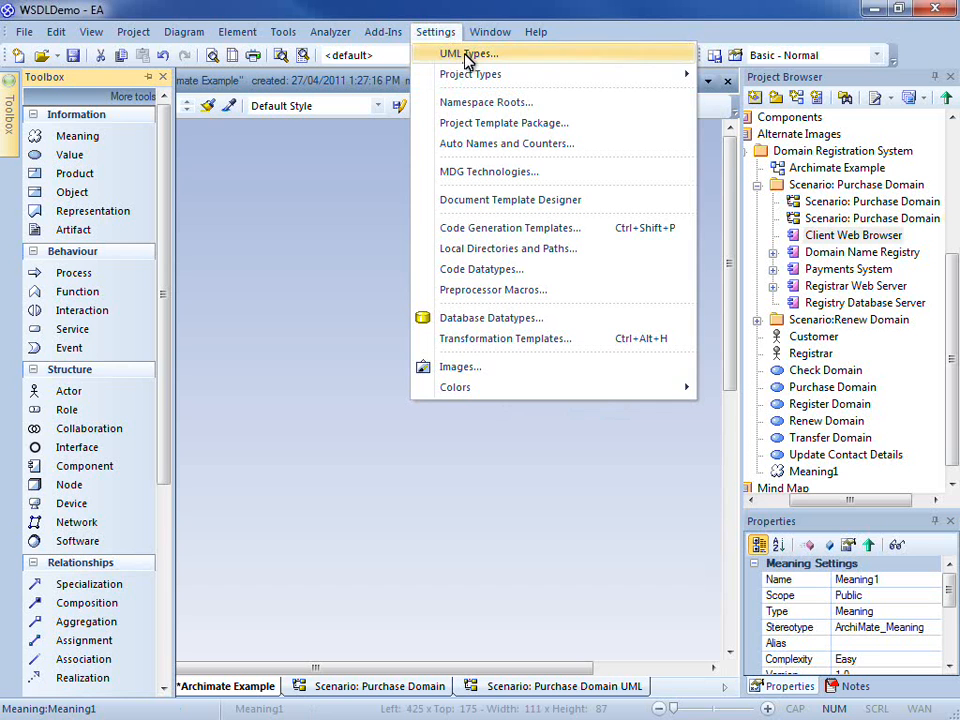
pyautogui.click(466, 56)
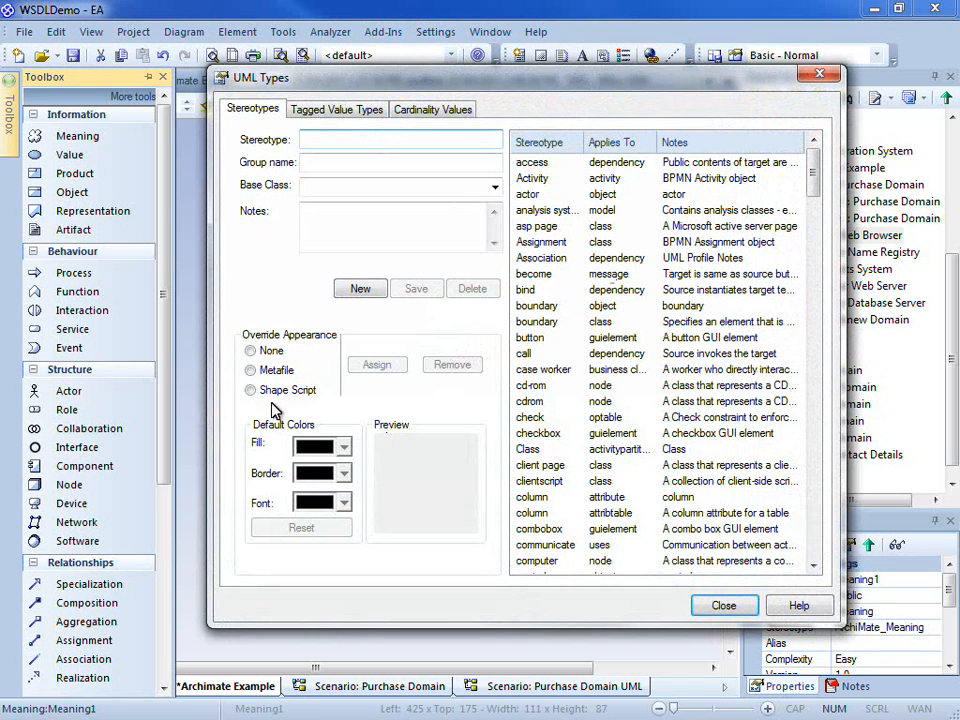
pyautogui.click(538, 178)
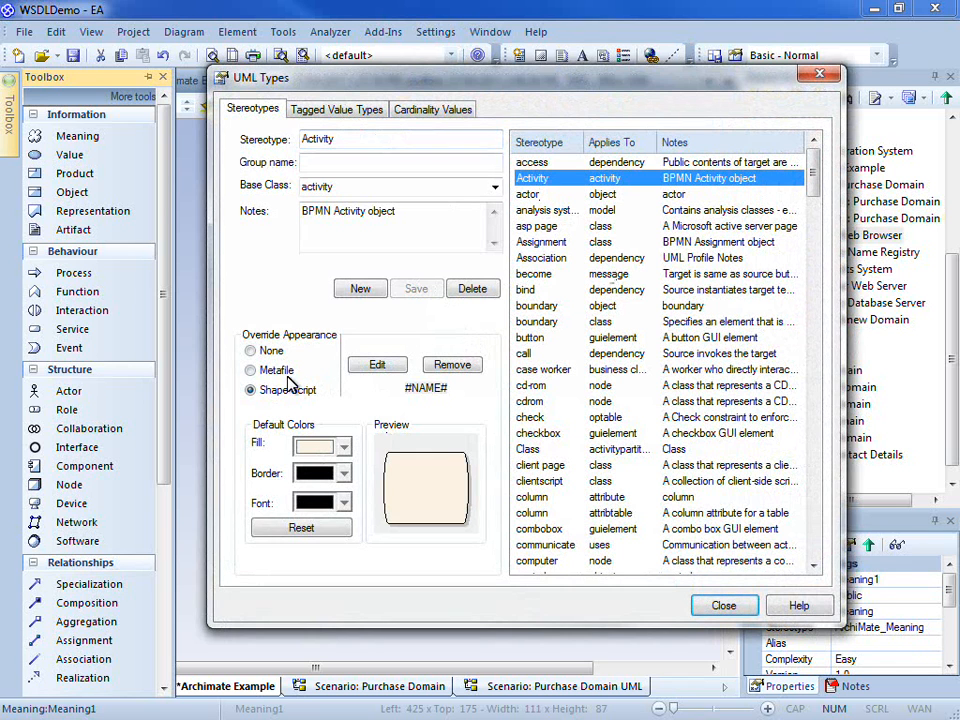
pyautogui.click(377, 365)
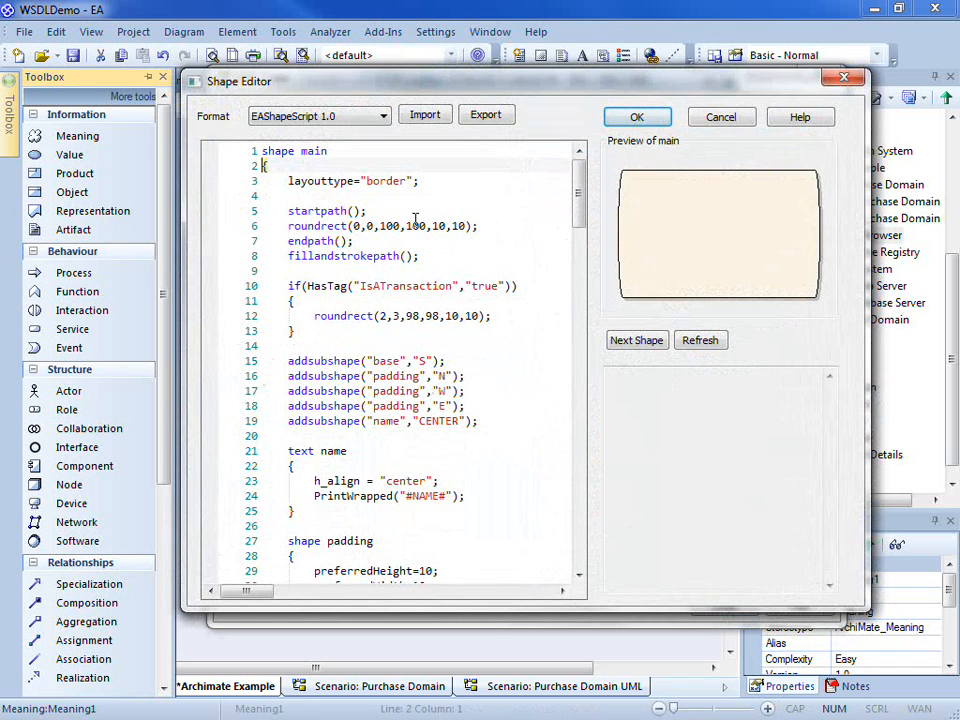
pyautogui.click(416, 213)
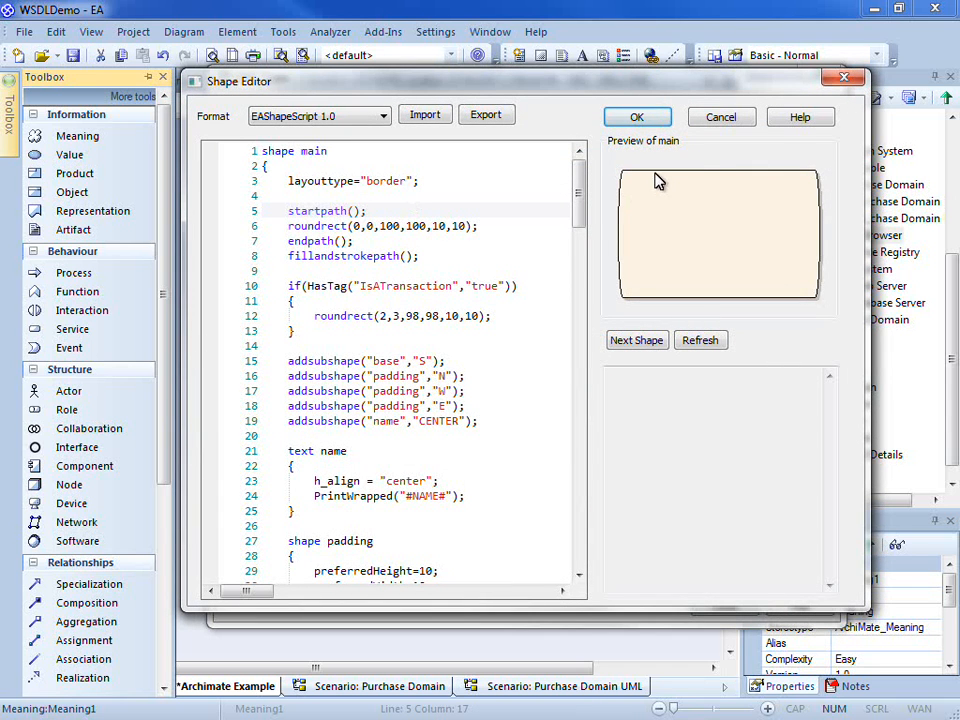
pyautogui.click(844, 80)
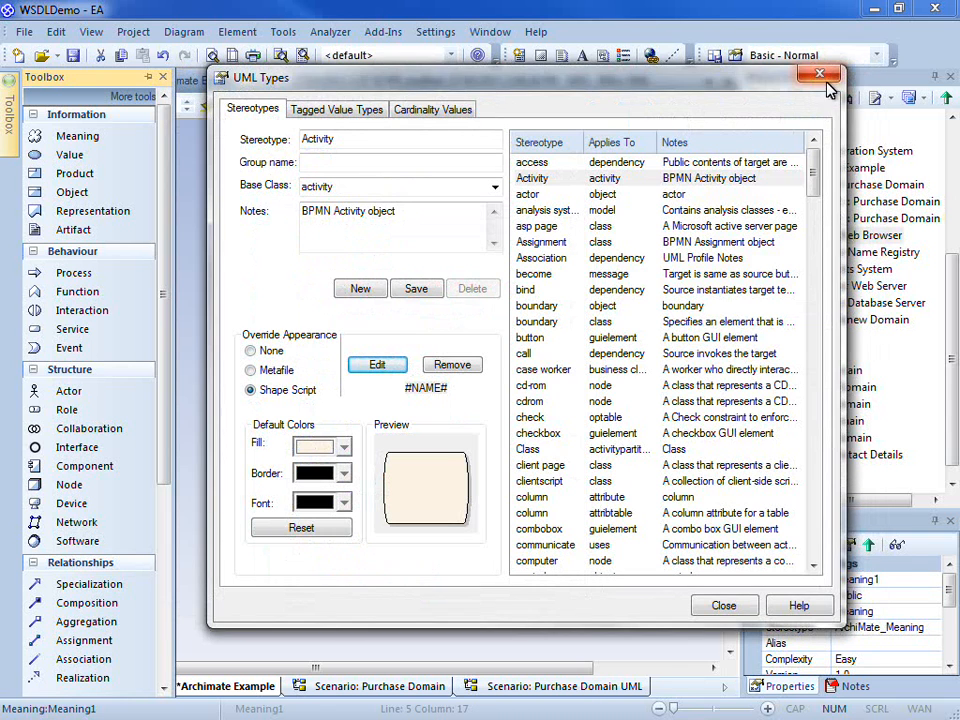
pyautogui.click(824, 78)
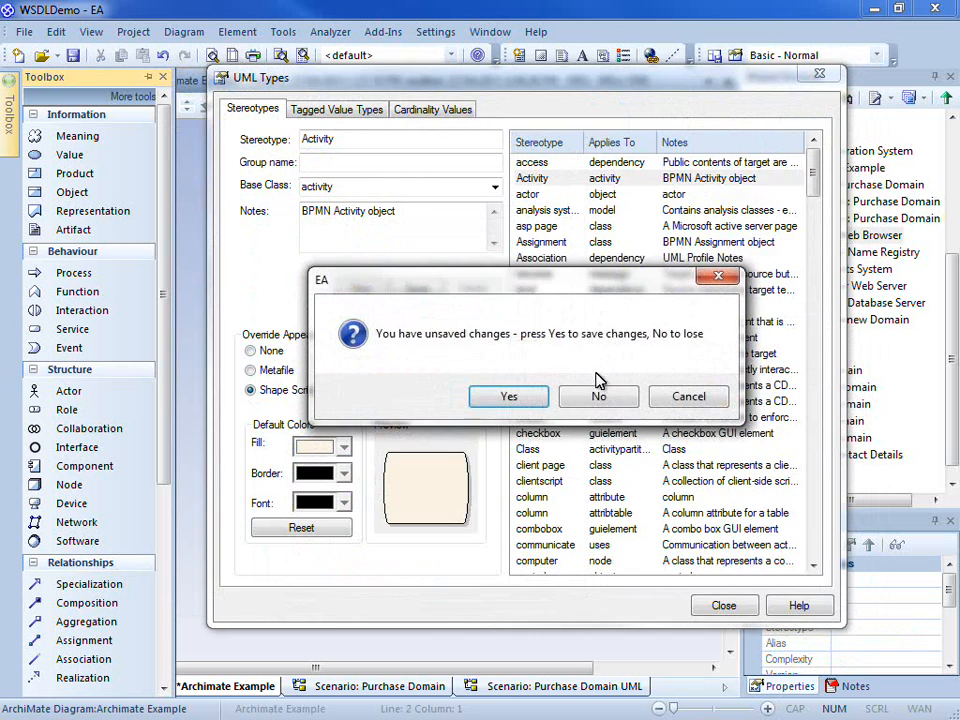
pyautogui.click(600, 401)
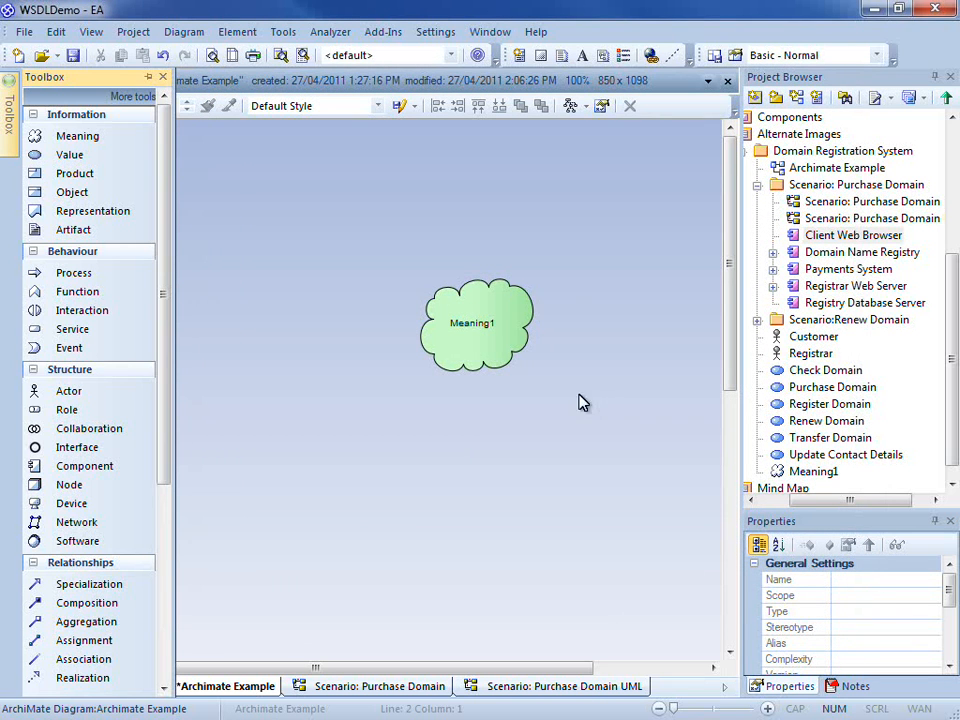
# - Locate the new Meaning element in the project tree and compare its icon with its shape on the diagram
pyautogui.click(513, 347)
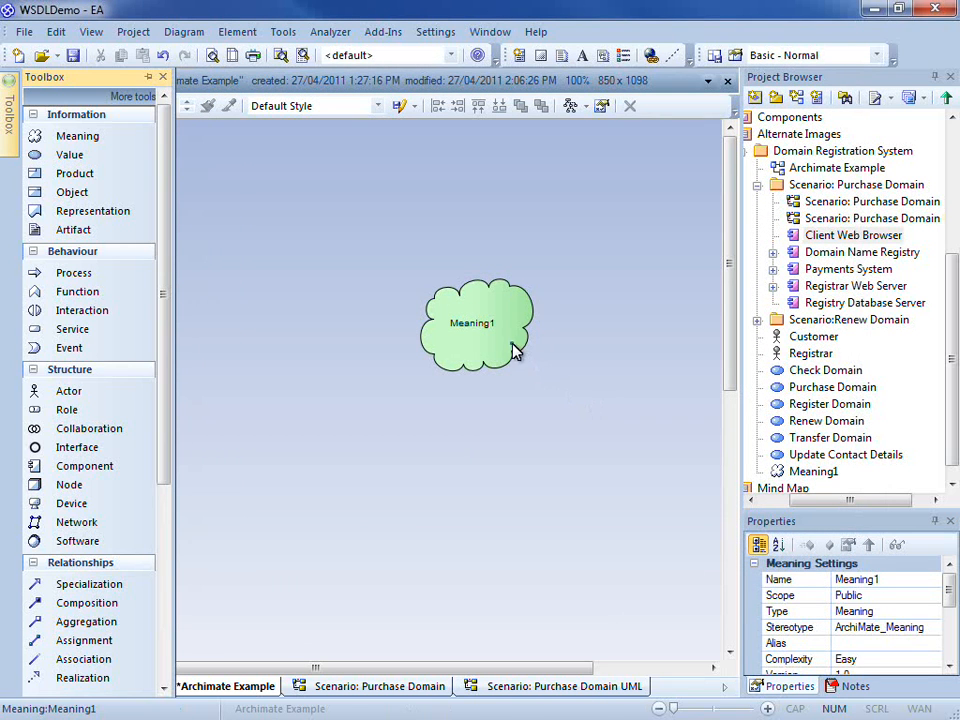
pyautogui.click(503, 401)
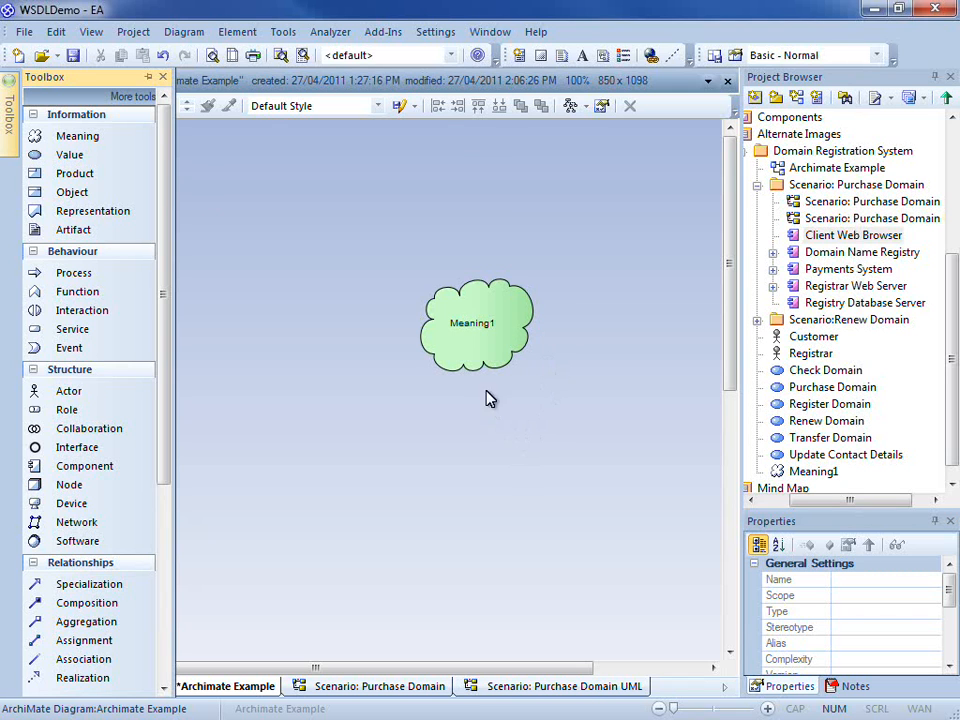
pyautogui.click(497, 345)
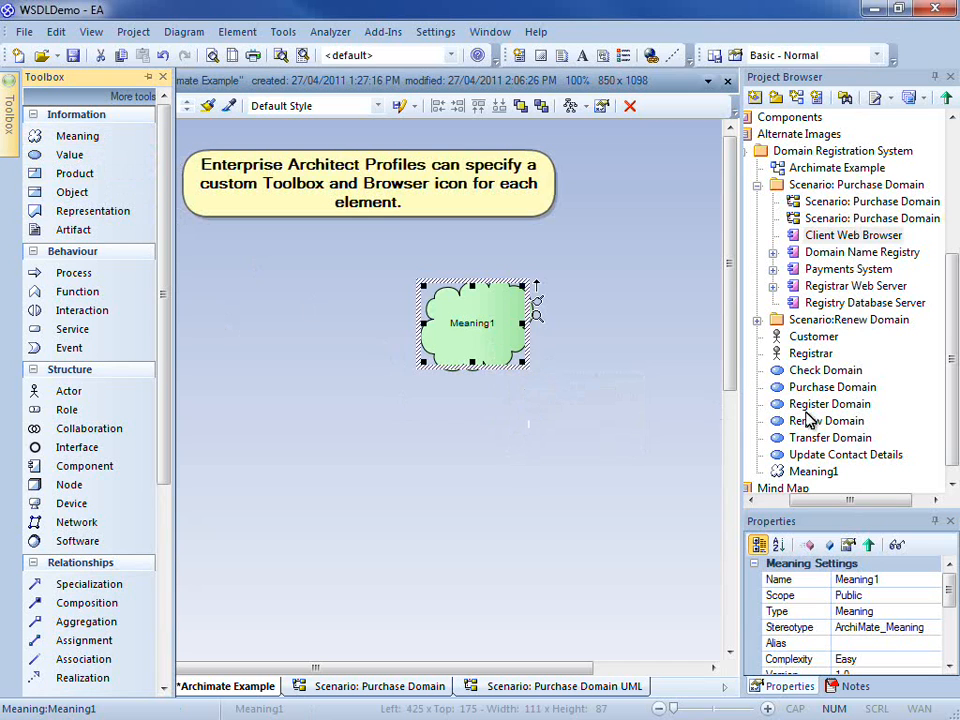
pyautogui.click(818, 471)
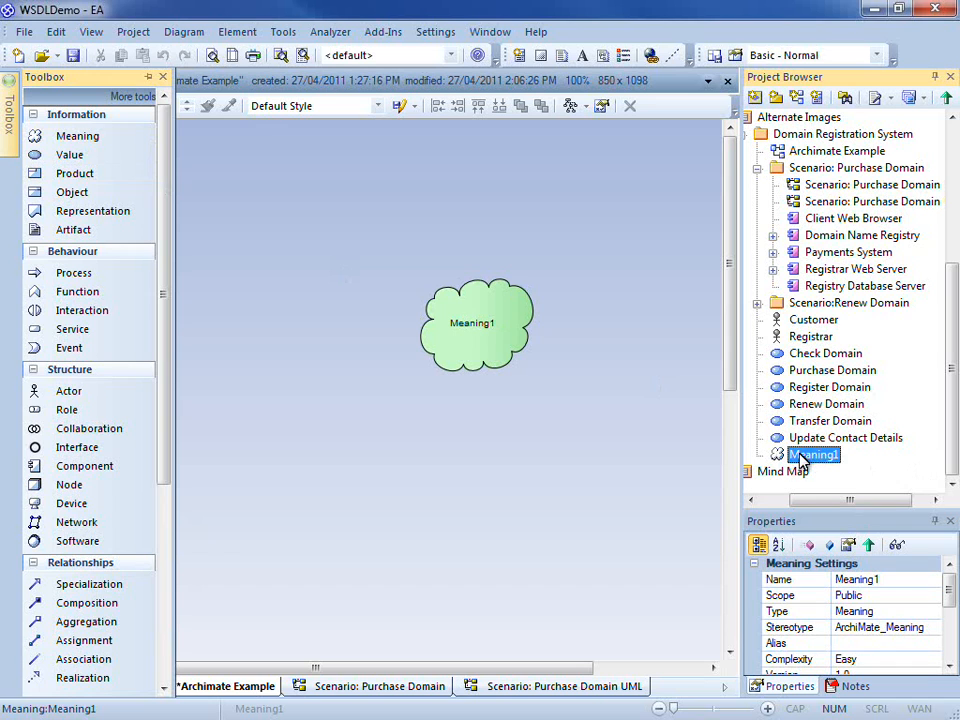
pyautogui.click(533, 393)
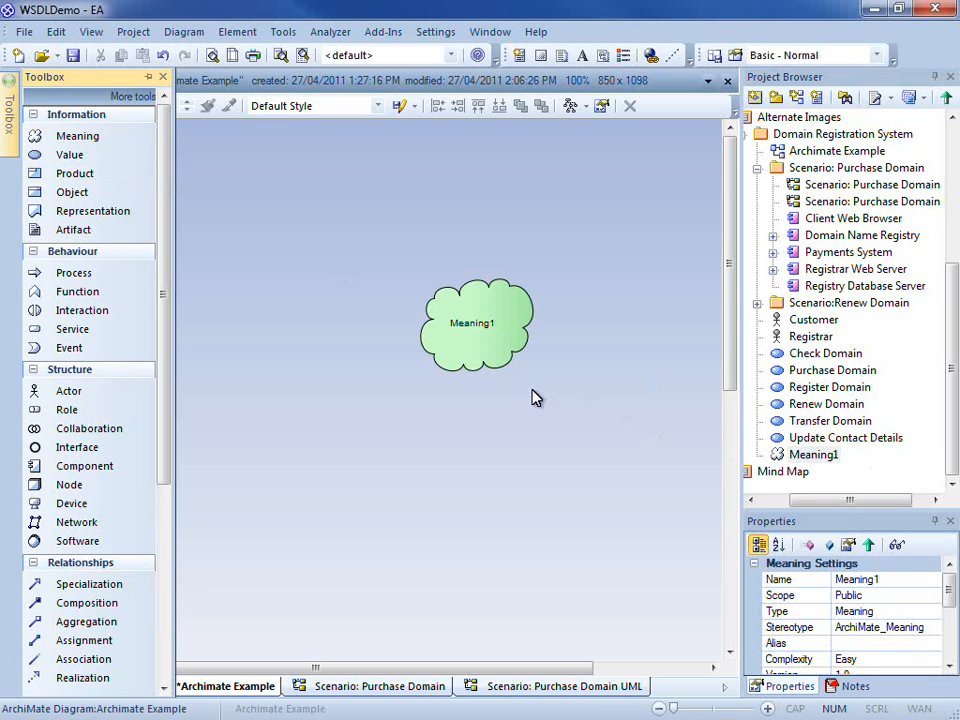